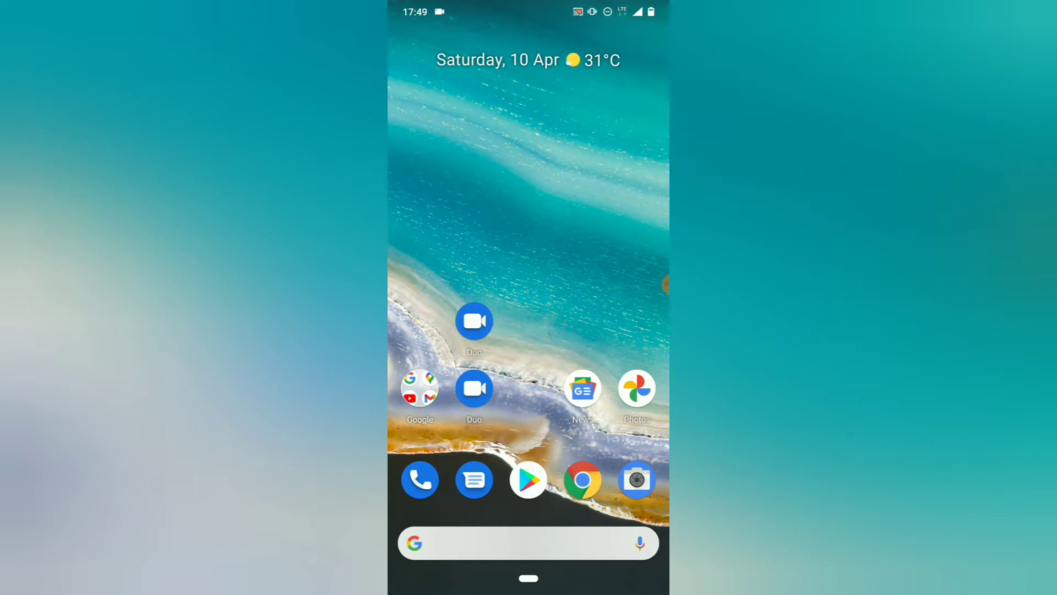
Step: Swipe up on the home screen to reveal the full installed-apps list
{"action": "left_click_drag", "start_coordinate": [529, 578], "coordinate": [528, 331]}
{"action": "left_click_drag", "start_coordinate": [529, 496], "coordinate": [529, 221]}
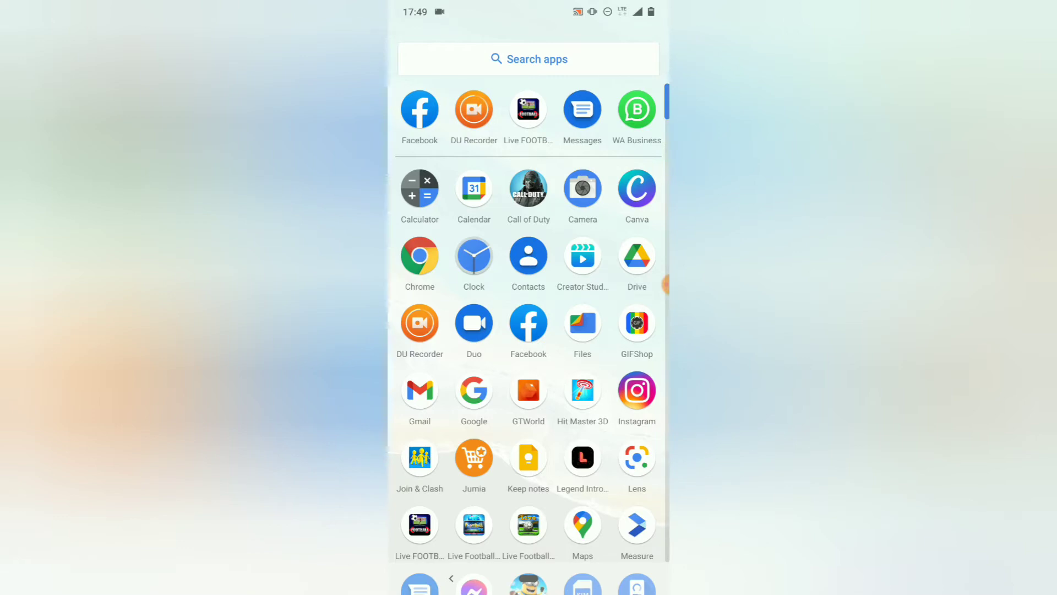
Step: Launch Facebook, open your own profile and scroll down to the Holiday post
{"action": "left_click", "coordinate": [528, 323]}
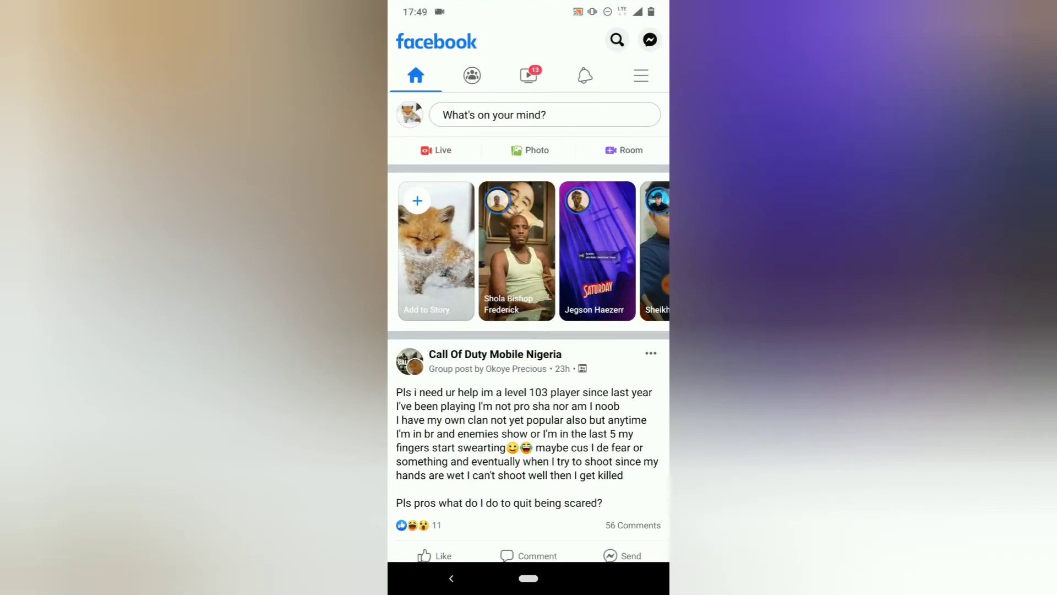
{"action": "left_click", "coordinate": [410, 115]}
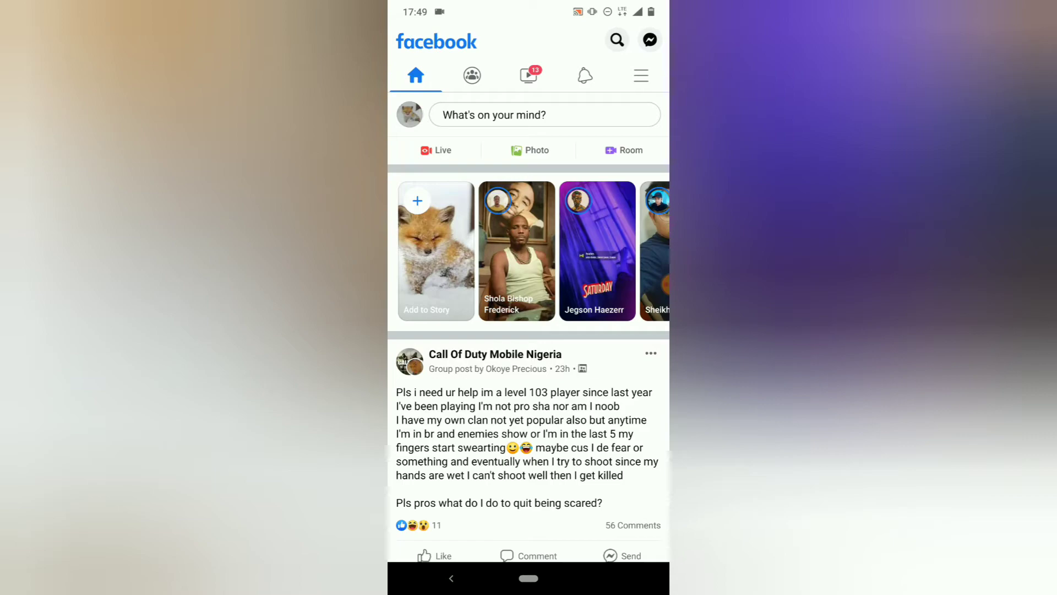
{"action": "scroll", "coordinate": [529, 330], "scroll_direction": "down", "scroll_amount": 10}
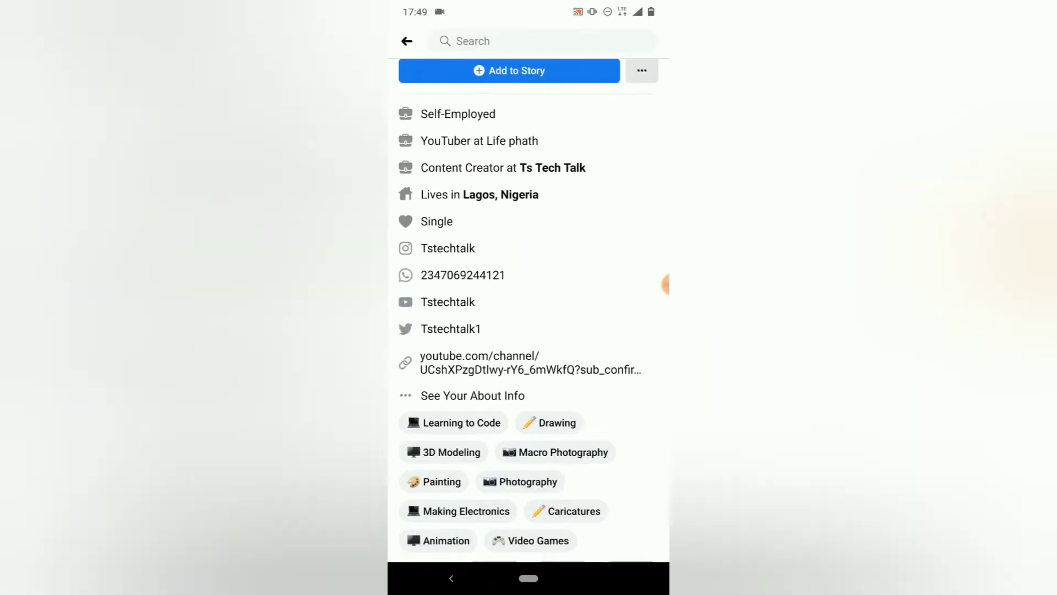
{"action": "scroll", "coordinate": [529, 331], "scroll_direction": "down", "scroll_amount": 5}
{"action": "scroll", "coordinate": [667, 284], "scroll_direction": "down", "scroll_amount": 5}
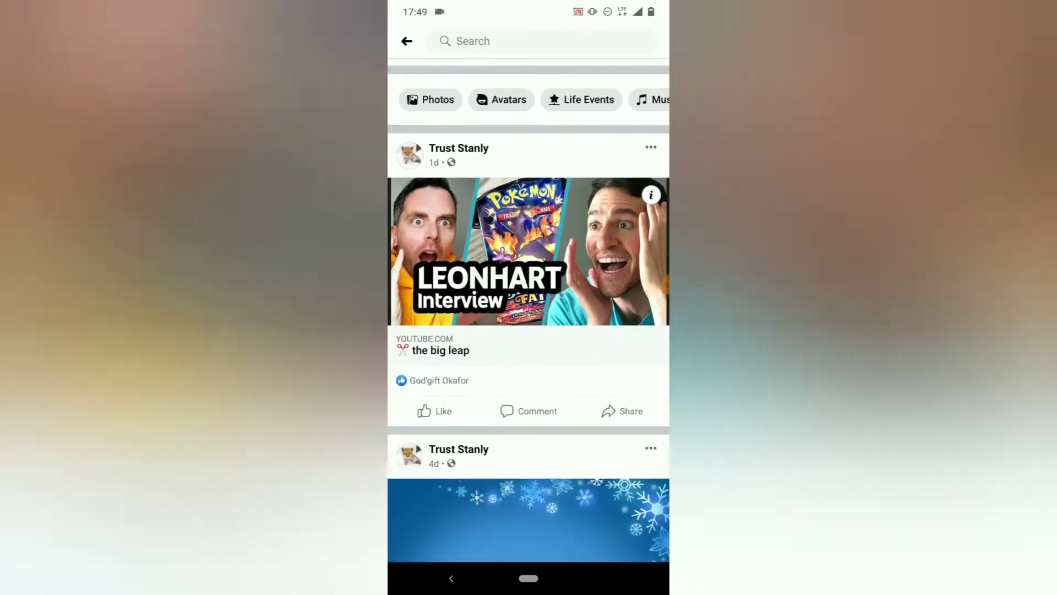
{"action": "scroll", "coordinate": [667, 284], "scroll_direction": "down", "scroll_amount": 2}
{"action": "scroll", "coordinate": [666, 284], "scroll_direction": "down", "scroll_amount": 2}
{"action": "scroll", "coordinate": [666, 284], "scroll_direction": "down", "scroll_amount": 2}
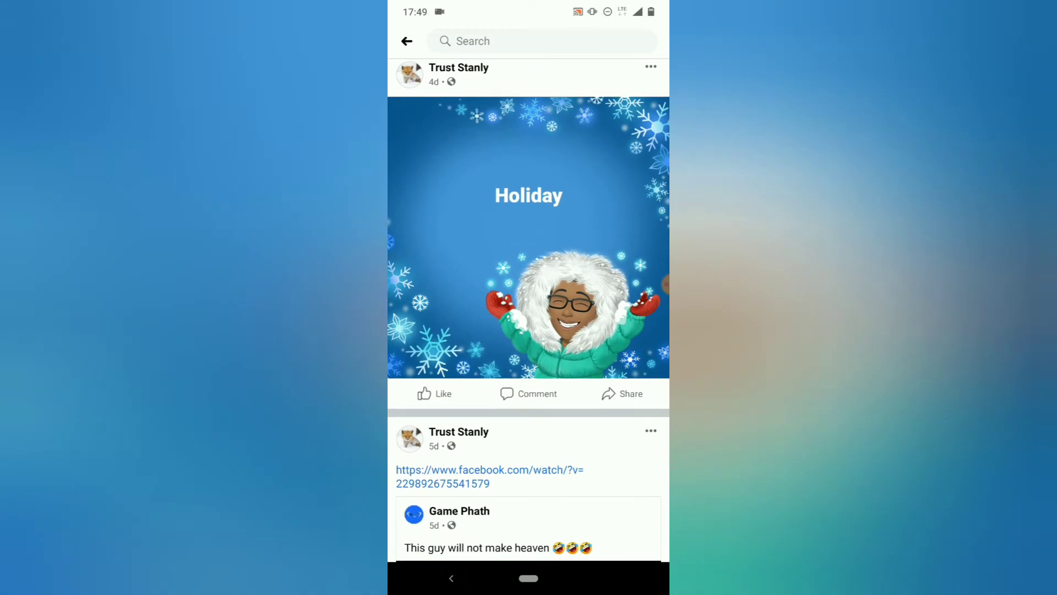
{"action": "scroll", "coordinate": [667, 284], "scroll_direction": "up", "scroll_amount": 1}
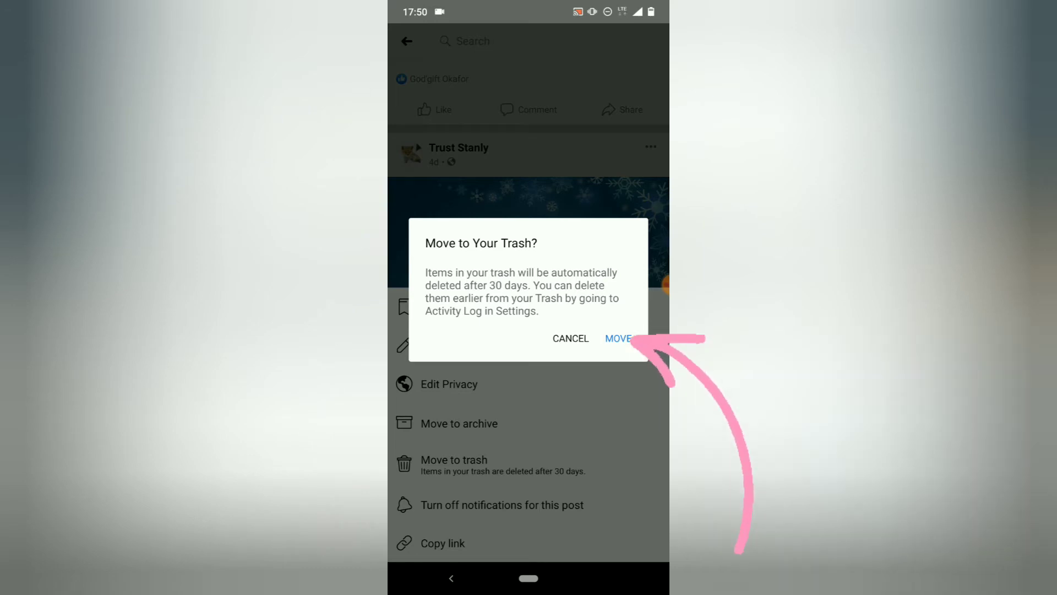
Step: Confirm moving the Holiday post to the trash
{"action": "left_click", "coordinate": [619, 338]}
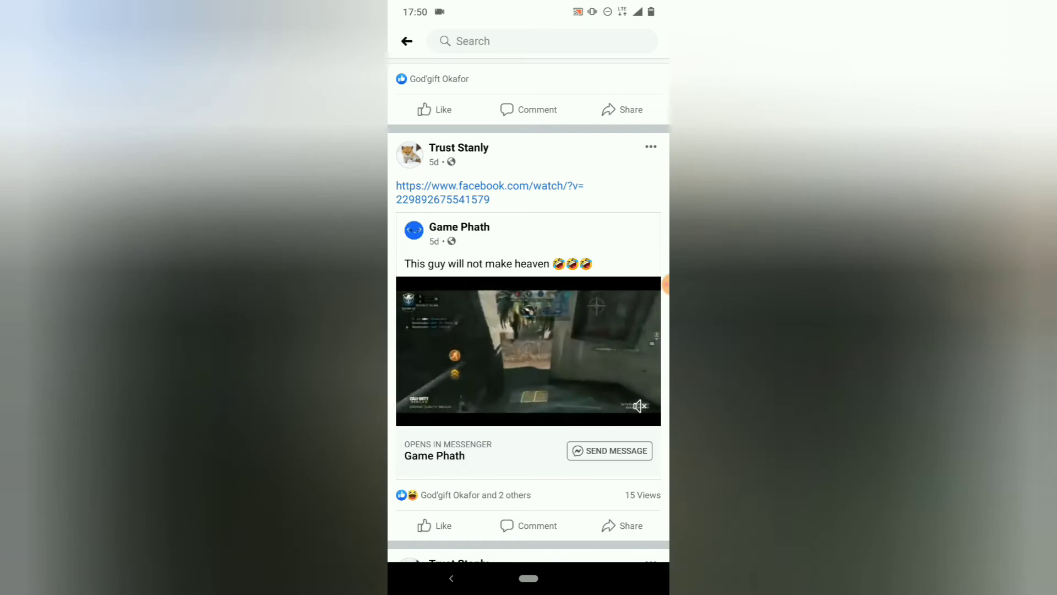
Step: Scroll back to the top of the profile and open the ••• profile settings menu
{"action": "scroll", "coordinate": [529, 308], "scroll_direction": "up", "scroll_amount": 10}
{"action": "scroll", "coordinate": [528, 308], "scroll_direction": "up", "scroll_amount": 3}
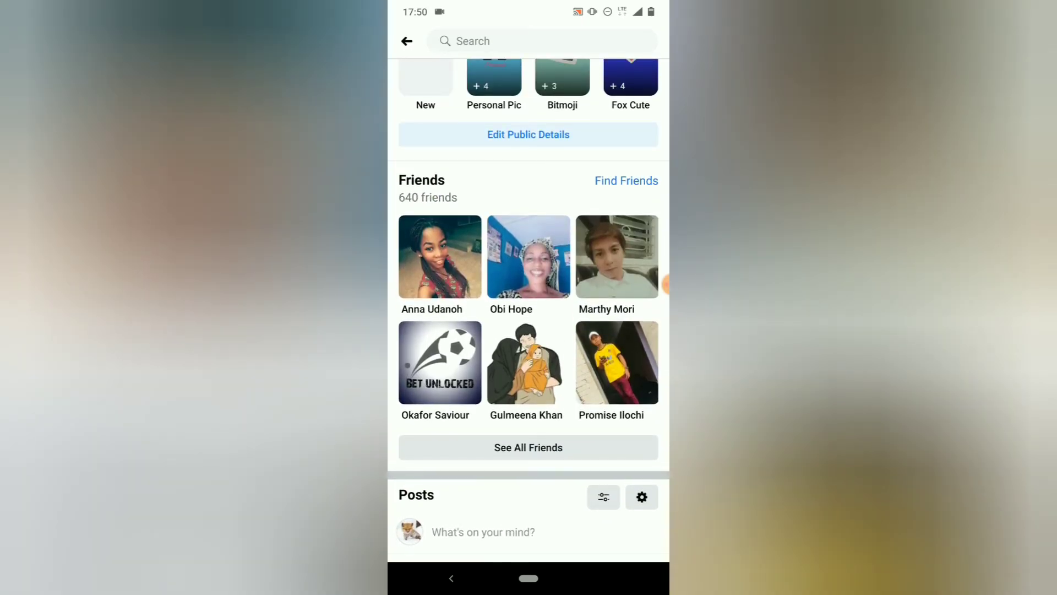
{"action": "scroll", "coordinate": [529, 308], "scroll_direction": "up", "scroll_amount": 10}
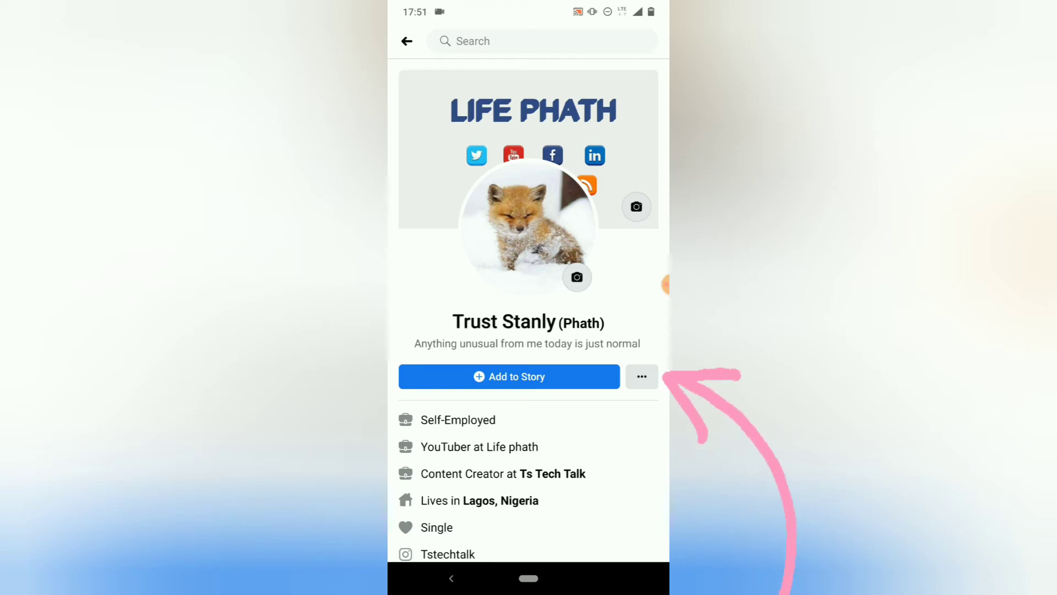
{"action": "left_click", "coordinate": [642, 376]}
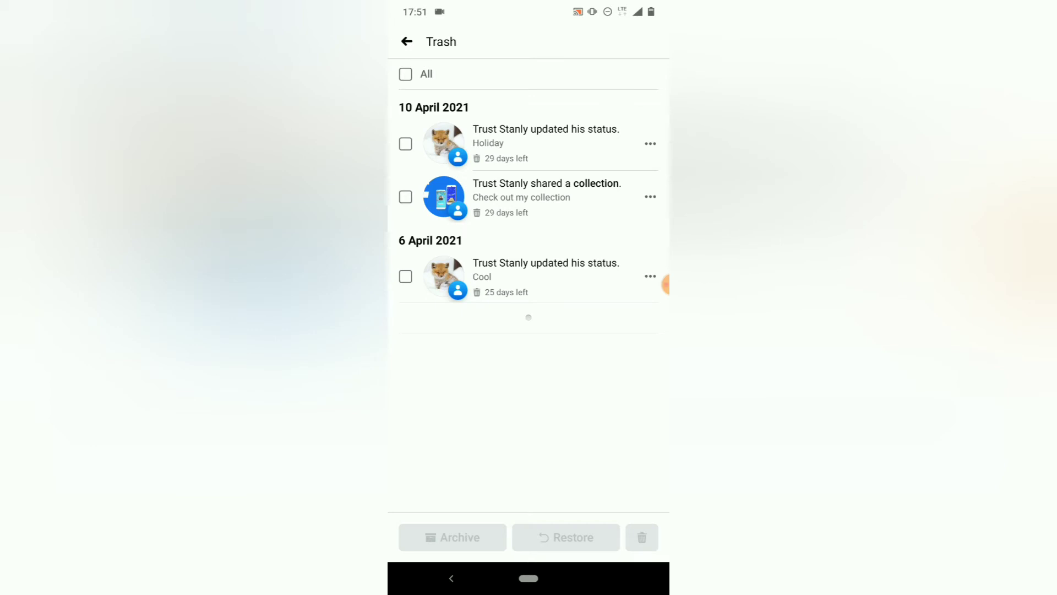
Step: Select the Holiday post and the shared collection in Trash and restore both
{"action": "left_click", "coordinate": [405, 144]}
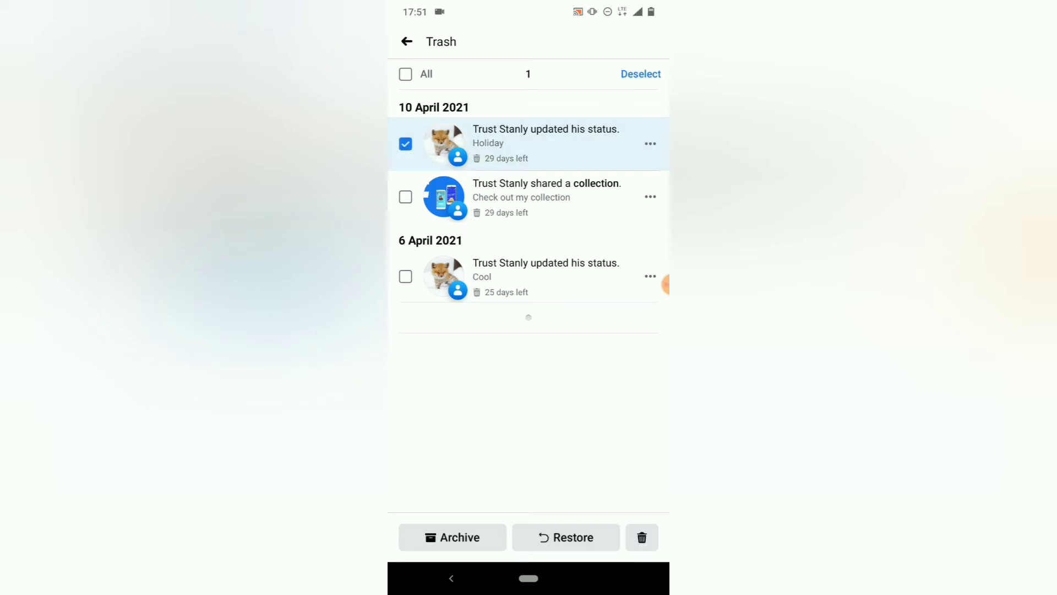
{"action": "left_click", "coordinate": [406, 197]}
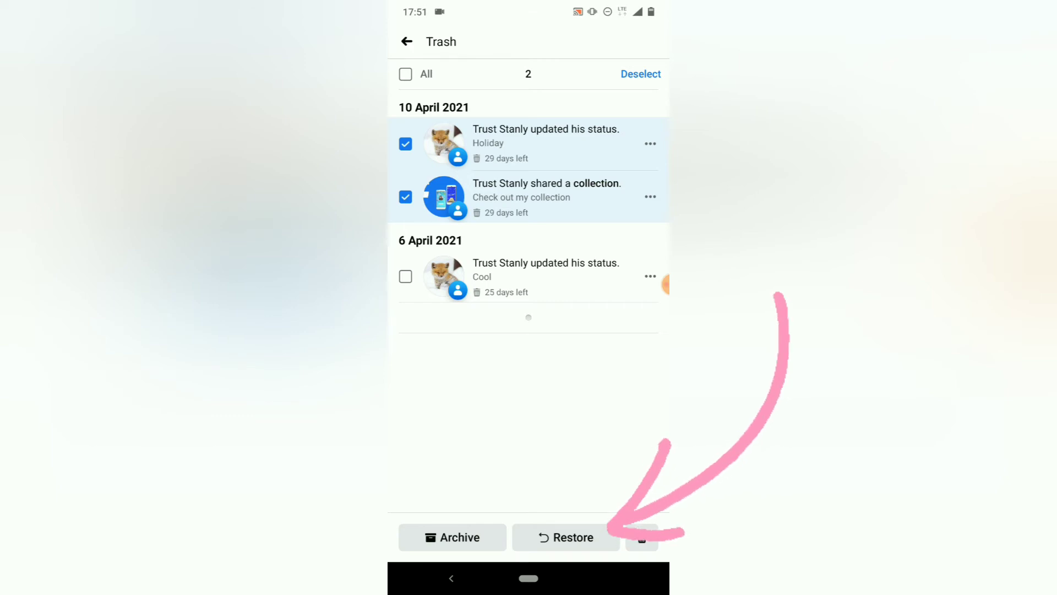
{"action": "left_click", "coordinate": [566, 537]}
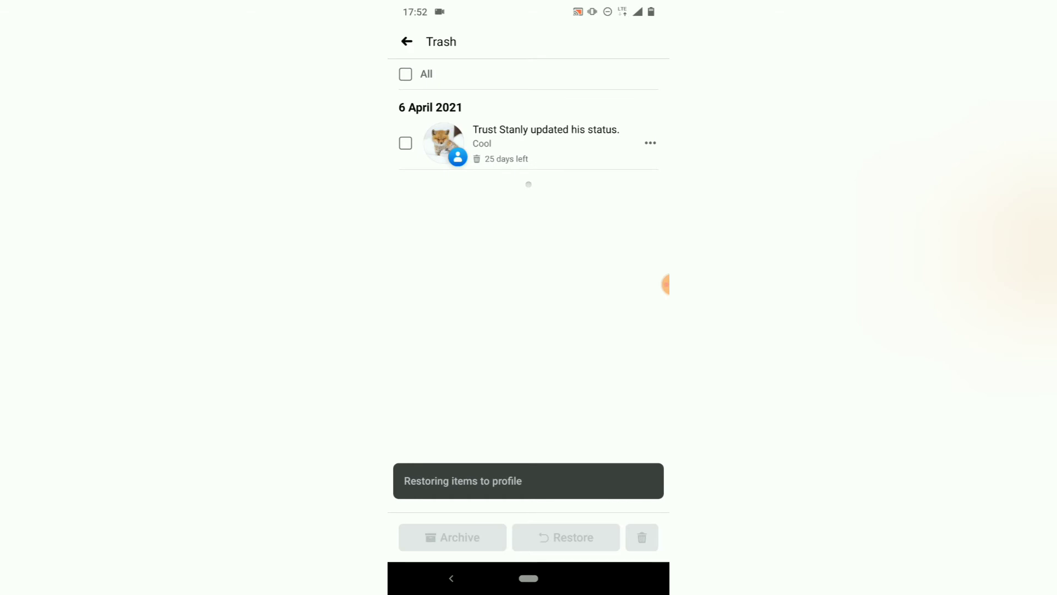
Step: Select the Cool status update in Trash and confirm its permanent deletion
{"action": "left_click", "coordinate": [406, 143]}
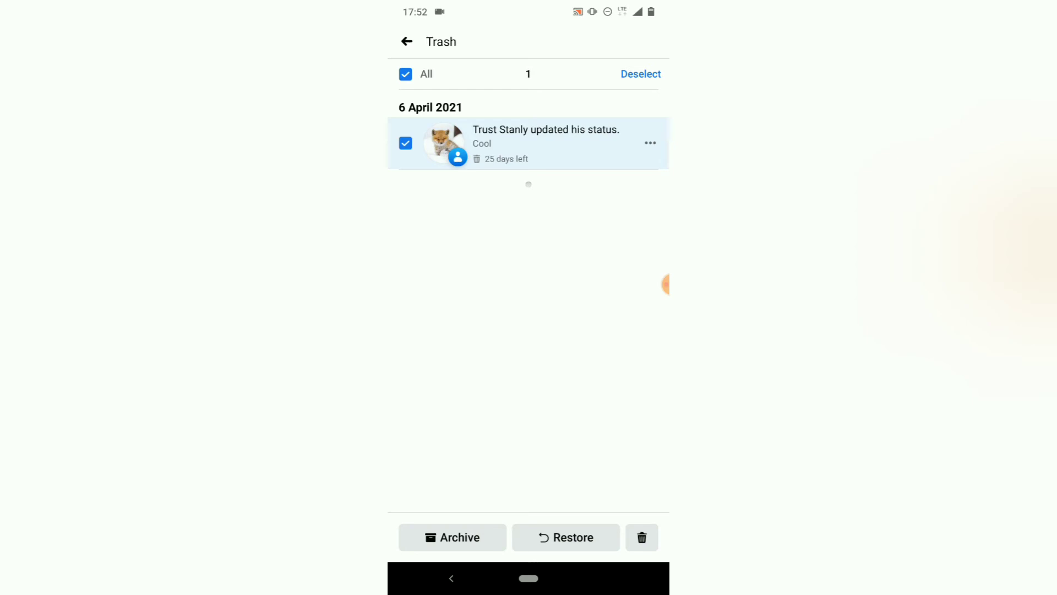
{"action": "left_click", "coordinate": [641, 537]}
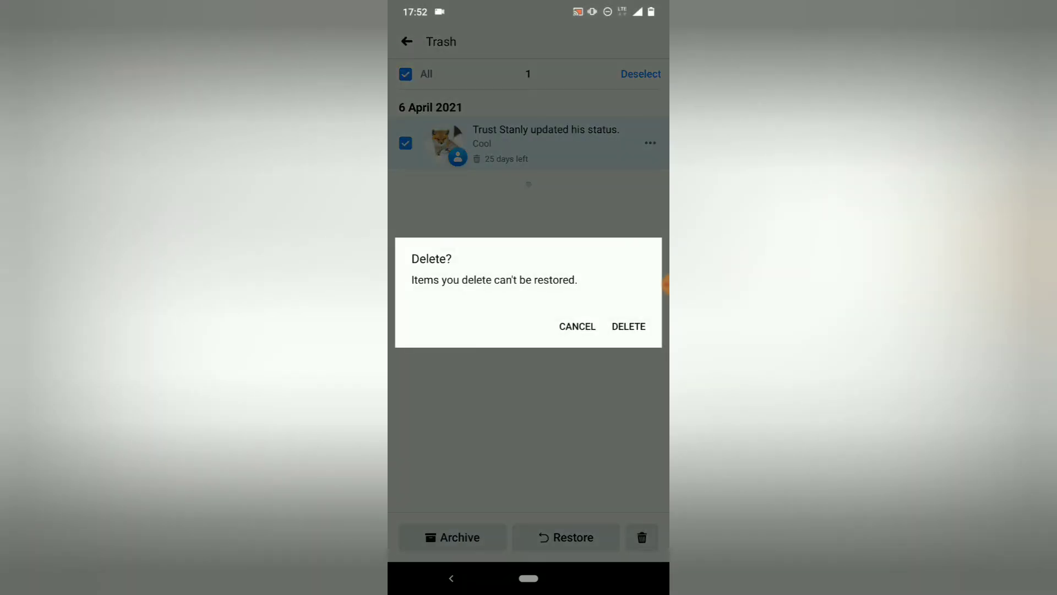
{"action": "left_click", "coordinate": [629, 326]}
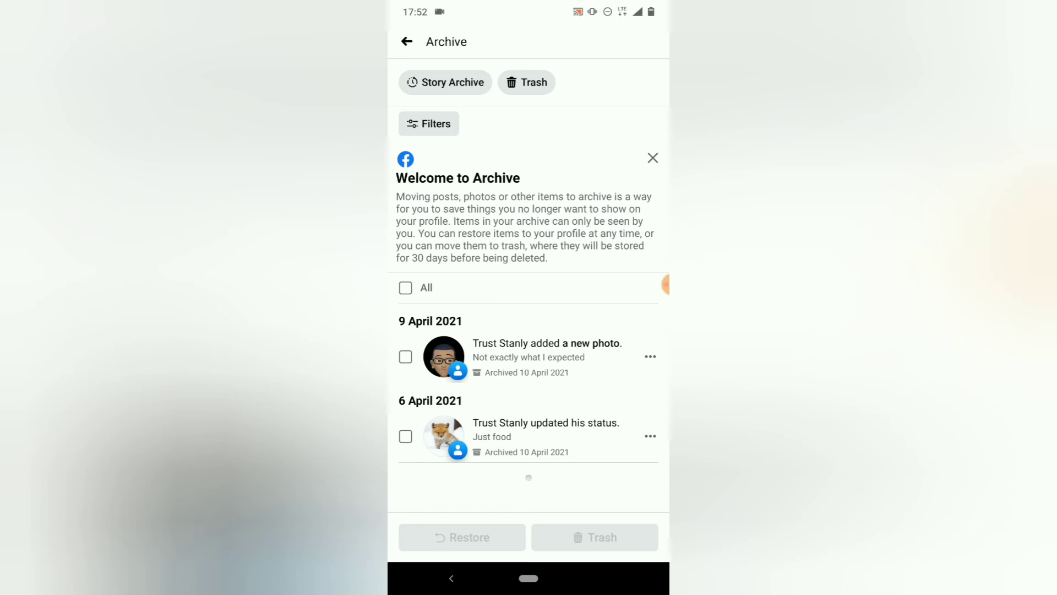
Step: Restore 'Not exactly what I expected' and 'Just food' from Archive, then return to the profile
{"action": "left_click", "coordinate": [406, 357]}
{"action": "left_click", "coordinate": [405, 436]}
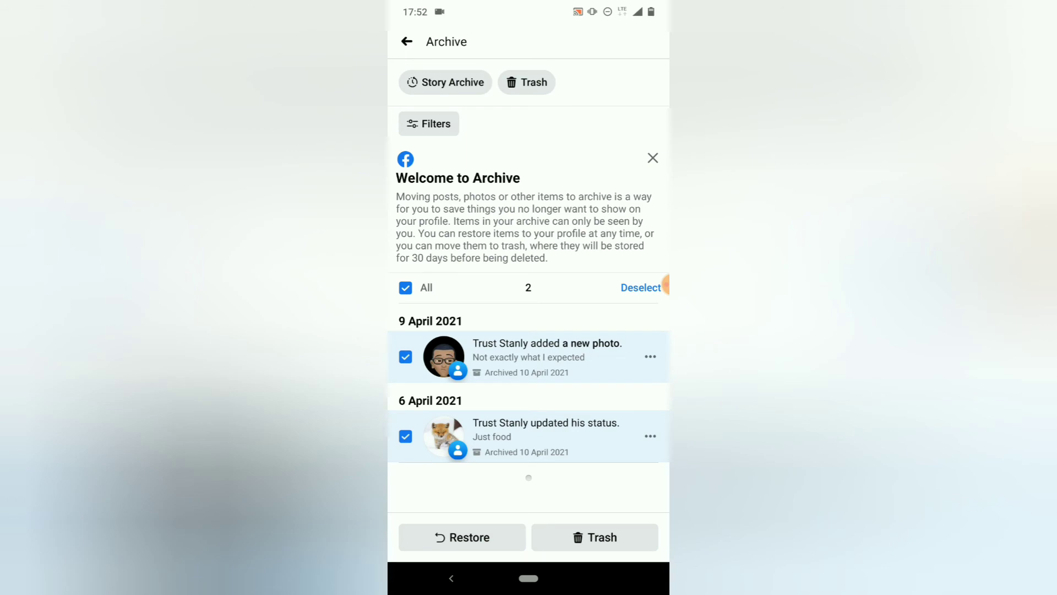
{"action": "left_click", "coordinate": [462, 536]}
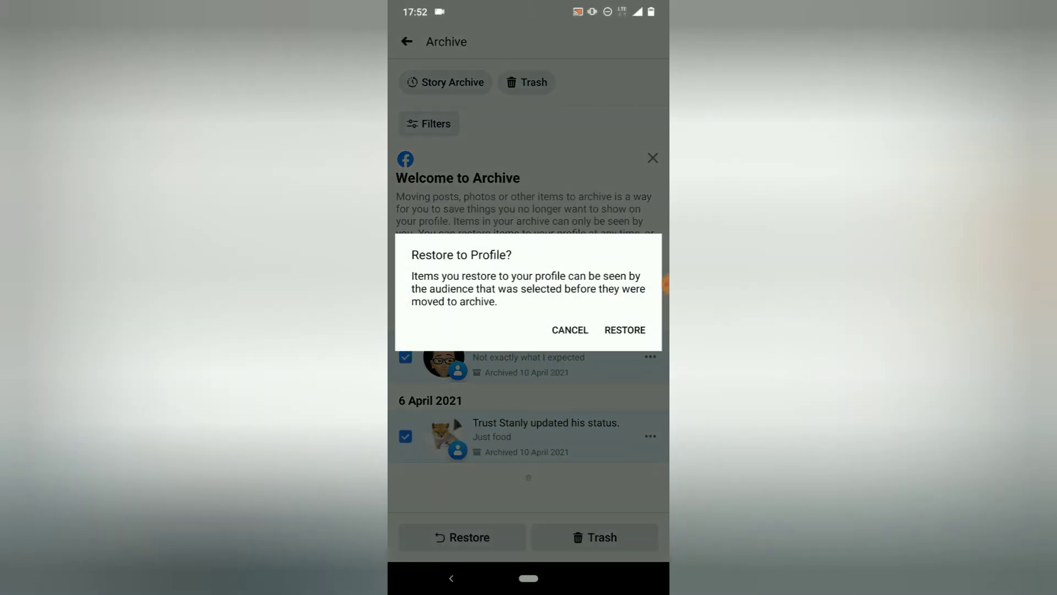
{"action": "left_click", "coordinate": [626, 329]}
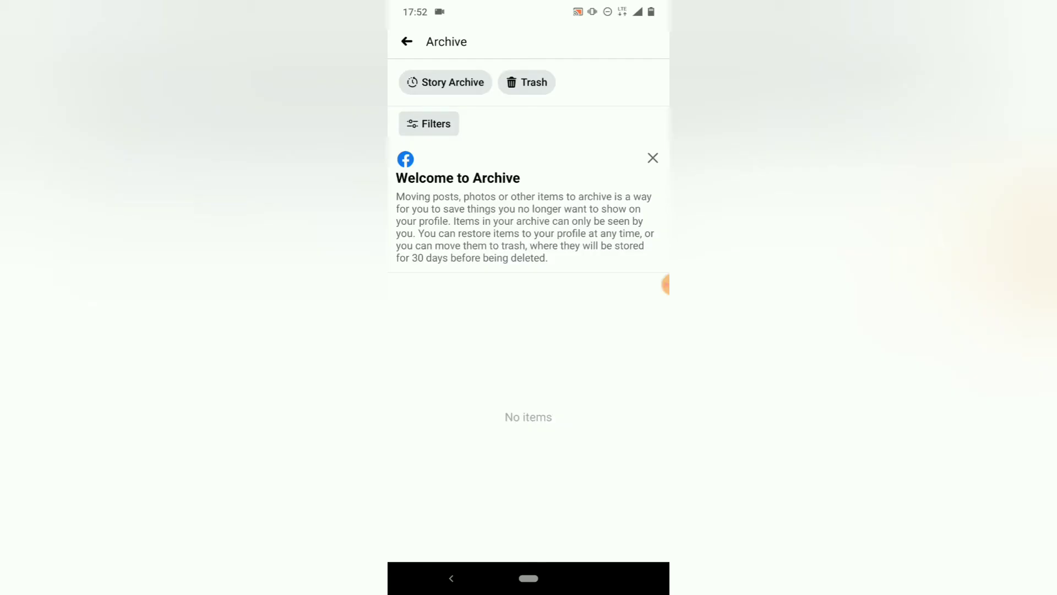
{"action": "left_click", "coordinate": [407, 42]}
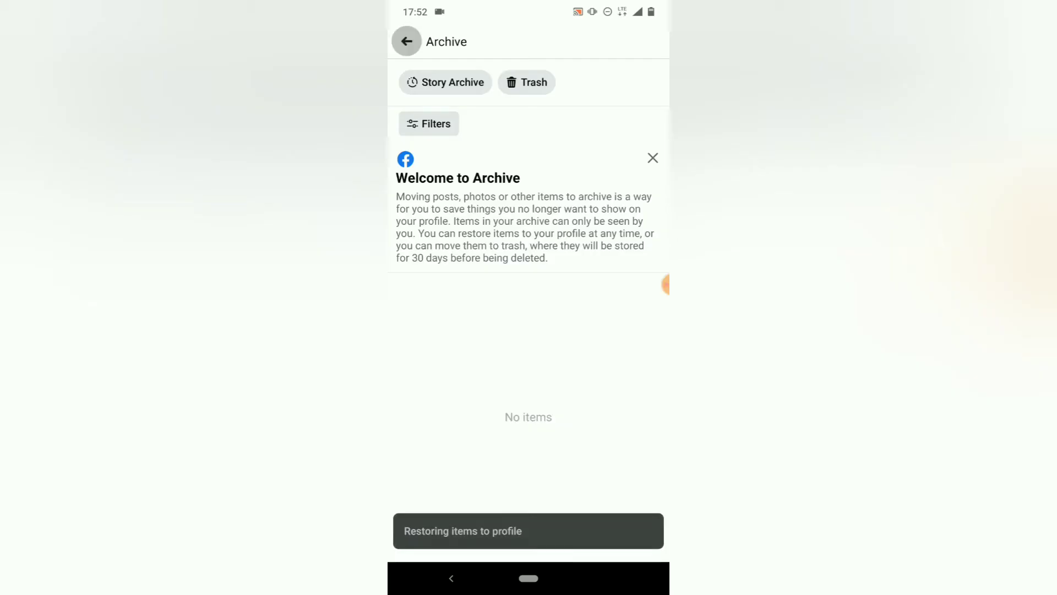
{"action": "left_click", "coordinate": [404, 40]}
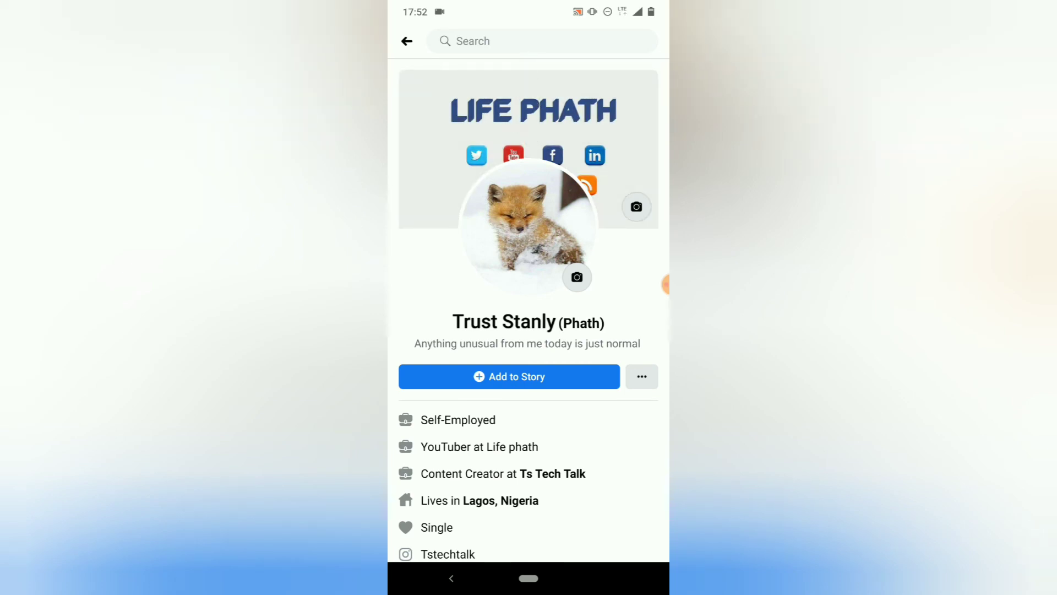
{"action": "scroll", "coordinate": [529, 330], "scroll_direction": "down", "scroll_amount": 5}
{"action": "scroll", "coordinate": [529, 330], "scroll_direction": "down", "scroll_amount": 4}
{"action": "scroll", "coordinate": [529, 330], "scroll_direction": "down", "scroll_amount": 5}
{"action": "scroll", "coordinate": [529, 330], "scroll_direction": "down", "scroll_amount": 5}
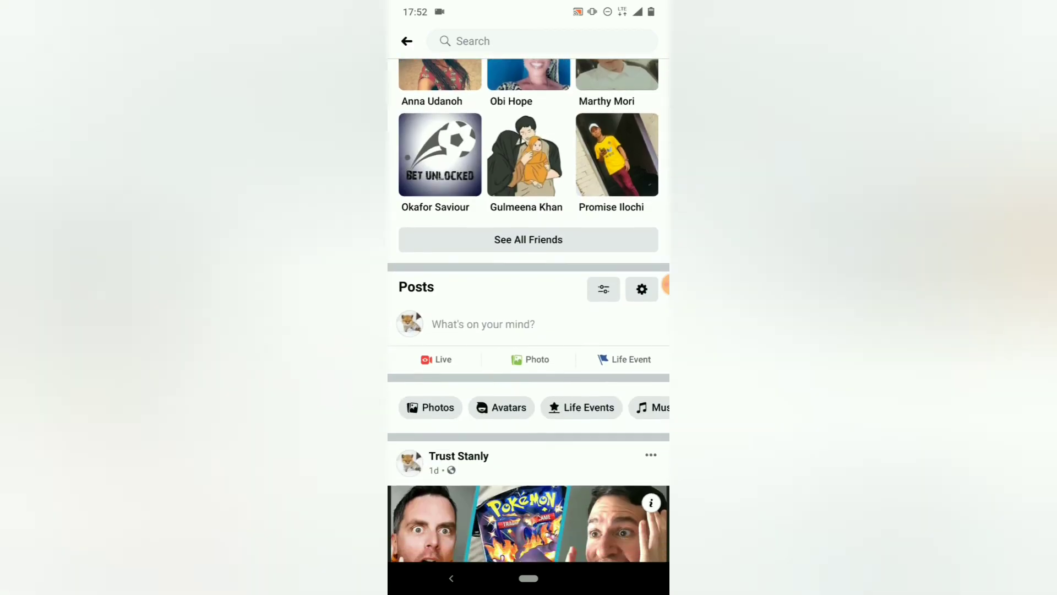
{"action": "scroll", "coordinate": [529, 331], "scroll_direction": "down", "scroll_amount": 4}
{"action": "scroll", "coordinate": [528, 330], "scroll_direction": "down", "scroll_amount": 3}
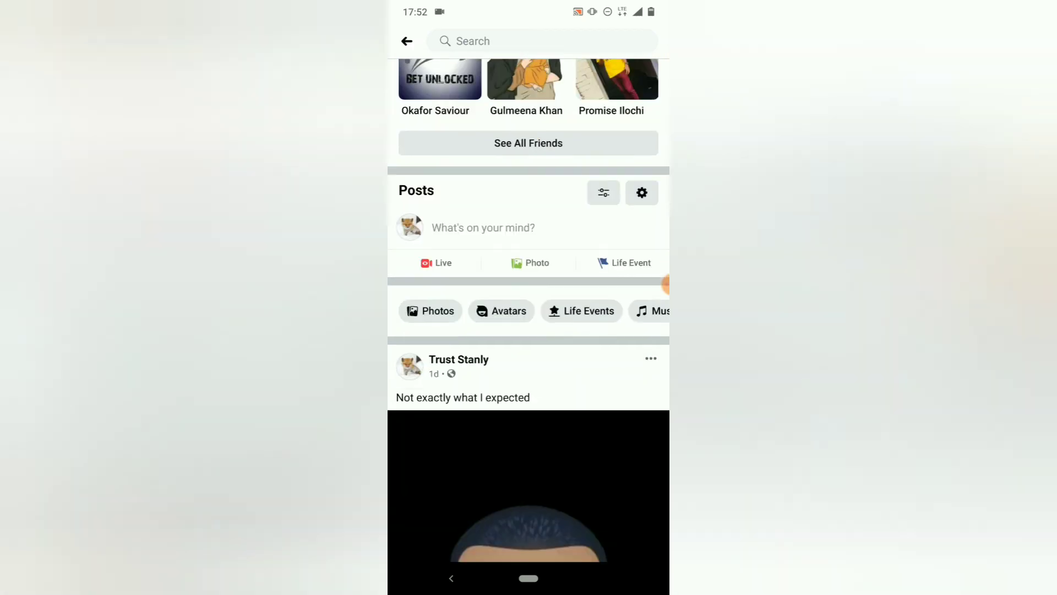
{"action": "scroll", "coordinate": [529, 330], "scroll_direction": "down", "scroll_amount": 3}
{"action": "scroll", "coordinate": [529, 330], "scroll_direction": "down", "scroll_amount": 3}
{"action": "scroll", "coordinate": [529, 331], "scroll_direction": "down", "scroll_amount": 6}
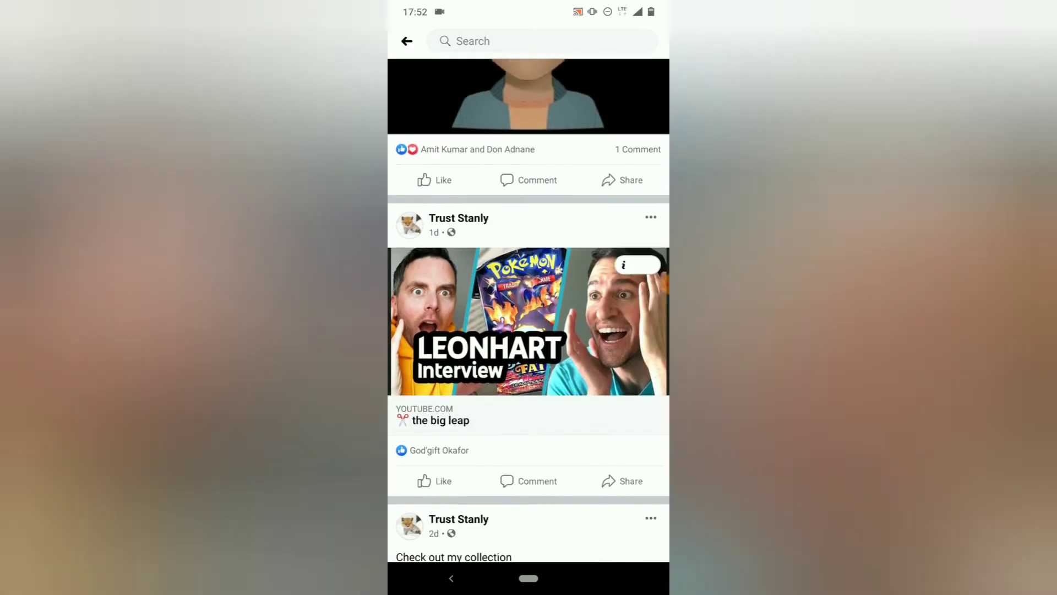
{"action": "scroll", "coordinate": [529, 330], "scroll_direction": "down", "scroll_amount": 2}
{"action": "scroll", "coordinate": [529, 330], "scroll_direction": "down", "scroll_amount": 4}
{"action": "scroll", "coordinate": [529, 330], "scroll_direction": "down", "scroll_amount": 5}
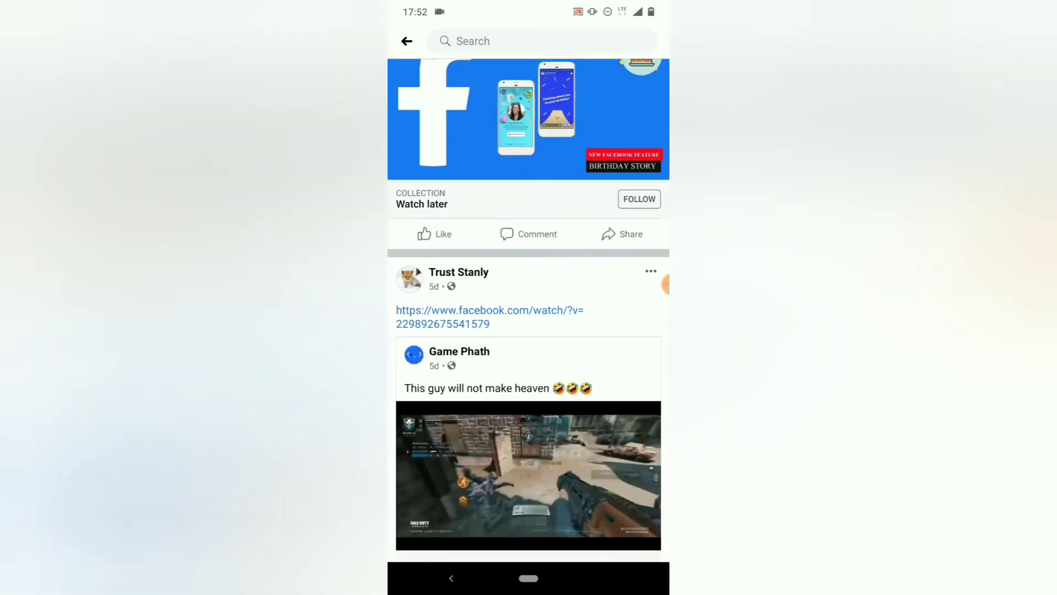
{"action": "scroll", "coordinate": [528, 330], "scroll_direction": "up", "scroll_amount": 3}
{"action": "scroll", "coordinate": [528, 330], "scroll_direction": "up", "scroll_amount": 2}
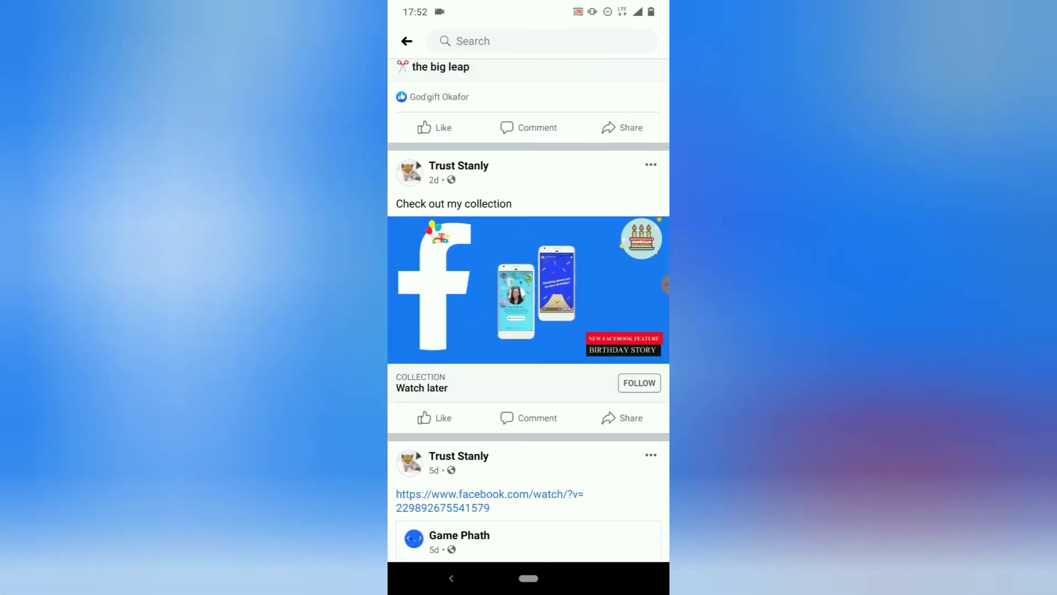
{"action": "scroll", "coordinate": [529, 331], "scroll_direction": "up", "scroll_amount": 2}
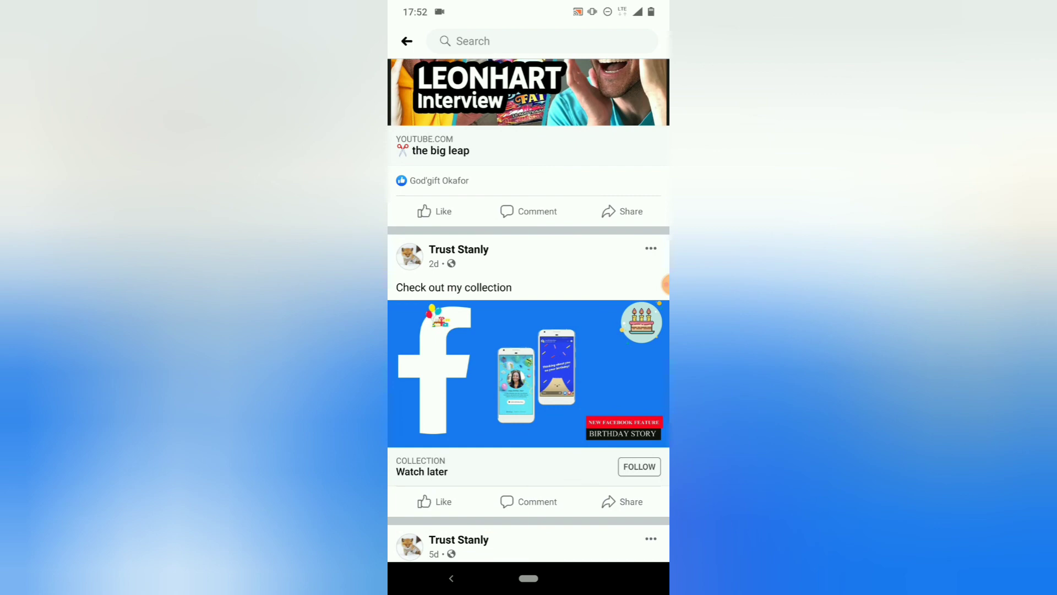
{"action": "scroll", "coordinate": [529, 331], "scroll_direction": "up", "scroll_amount": 1}
{"action": "scroll", "coordinate": [529, 330], "scroll_direction": "down", "scroll_amount": 2}
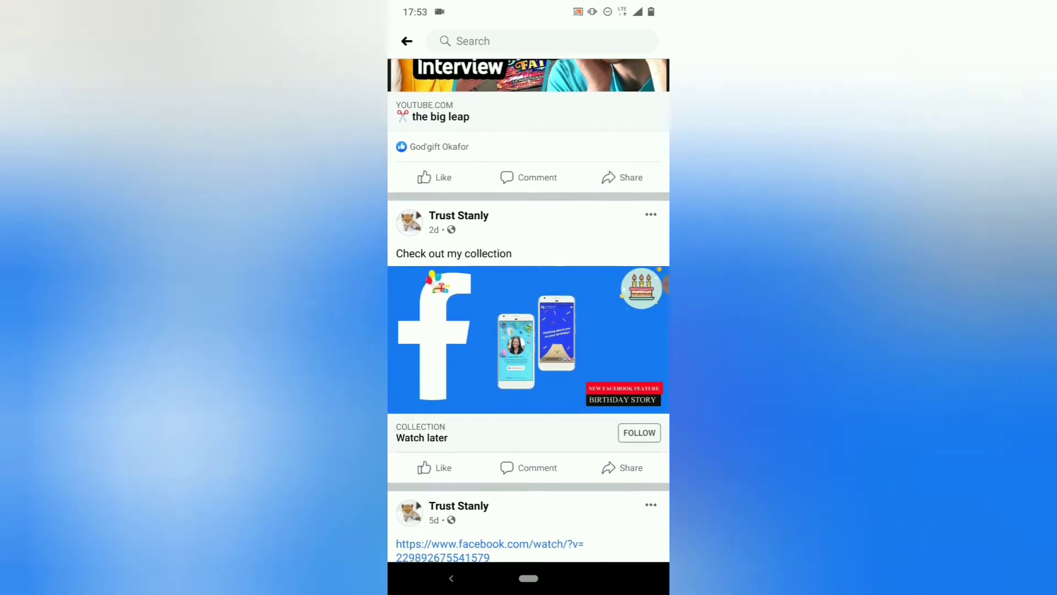
{"action": "scroll", "coordinate": [529, 331], "scroll_direction": "up", "scroll_amount": 4}
{"action": "scroll", "coordinate": [529, 330], "scroll_direction": "up", "scroll_amount": 3}
{"action": "scroll", "coordinate": [666, 283], "scroll_direction": "up", "scroll_amount": 2}
{"action": "scroll", "coordinate": [667, 284], "scroll_direction": "up", "scroll_amount": 1}
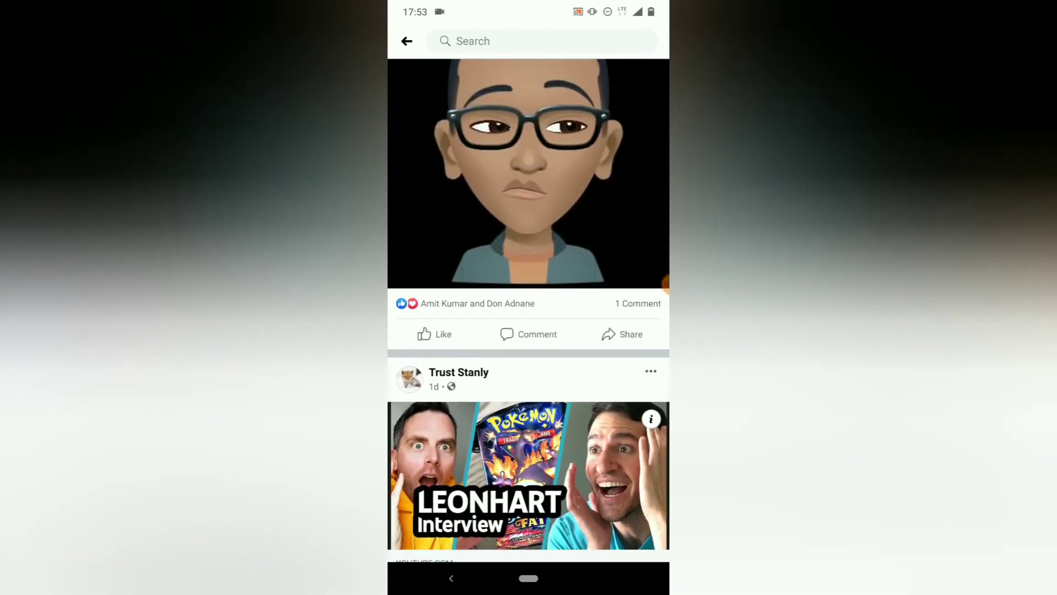
{"action": "scroll", "coordinate": [667, 284], "scroll_direction": "up", "scroll_amount": 1}
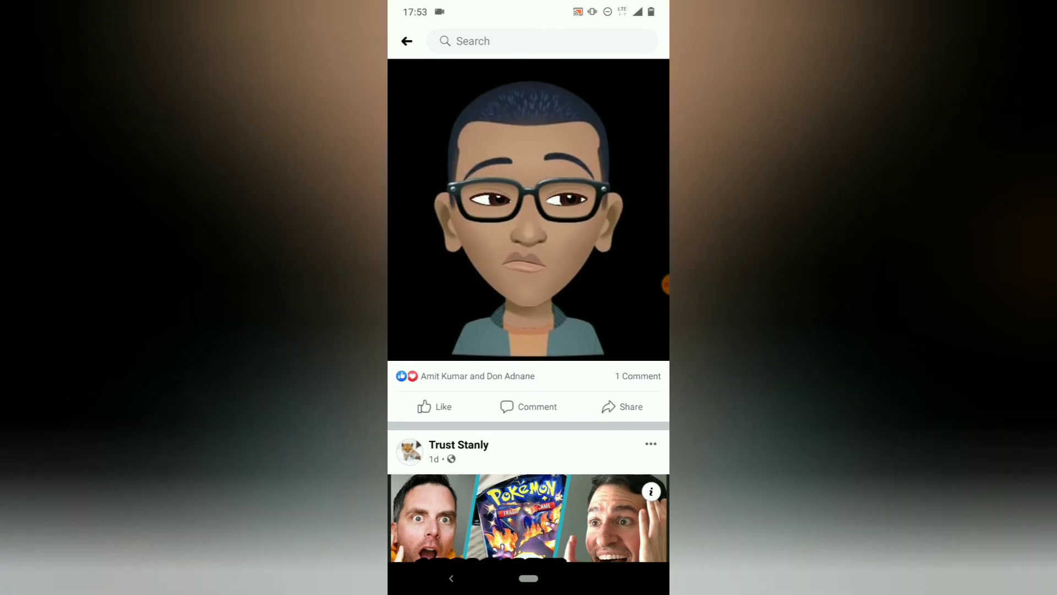
{"action": "scroll", "coordinate": [667, 284], "scroll_direction": "up", "scroll_amount": 1}
{"action": "scroll", "coordinate": [666, 284], "scroll_direction": "up", "scroll_amount": 4}
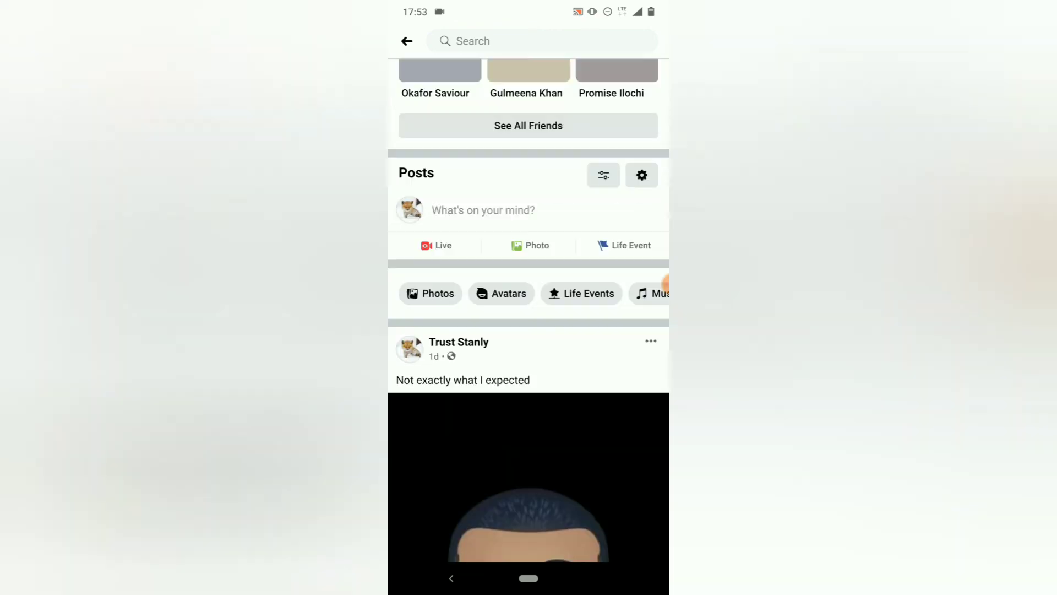
{"action": "scroll", "coordinate": [666, 285], "scroll_direction": "up", "scroll_amount": 5}
{"action": "scroll", "coordinate": [667, 284], "scroll_direction": "up", "scroll_amount": 2}
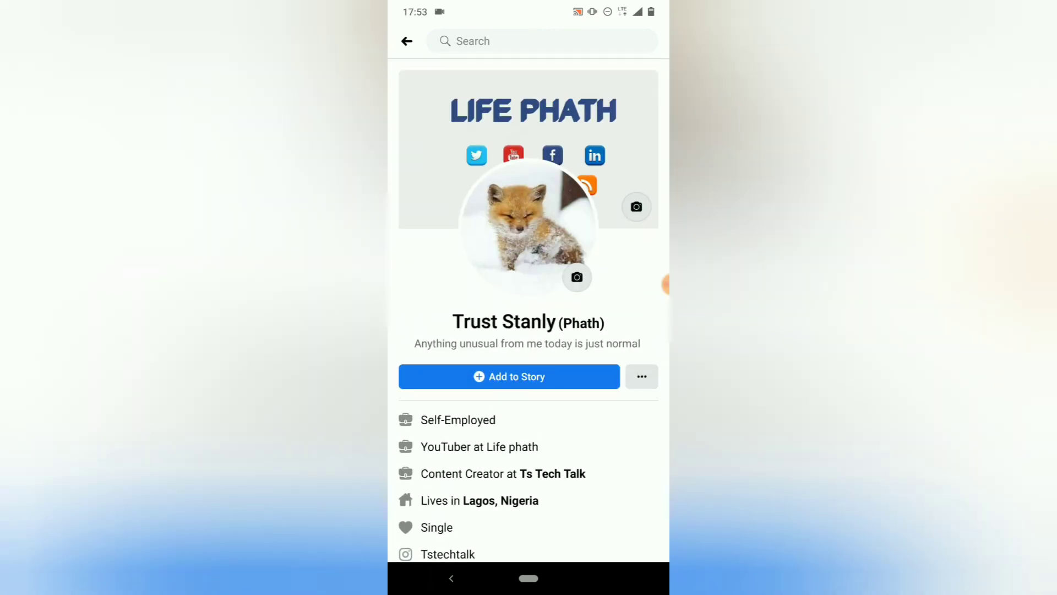